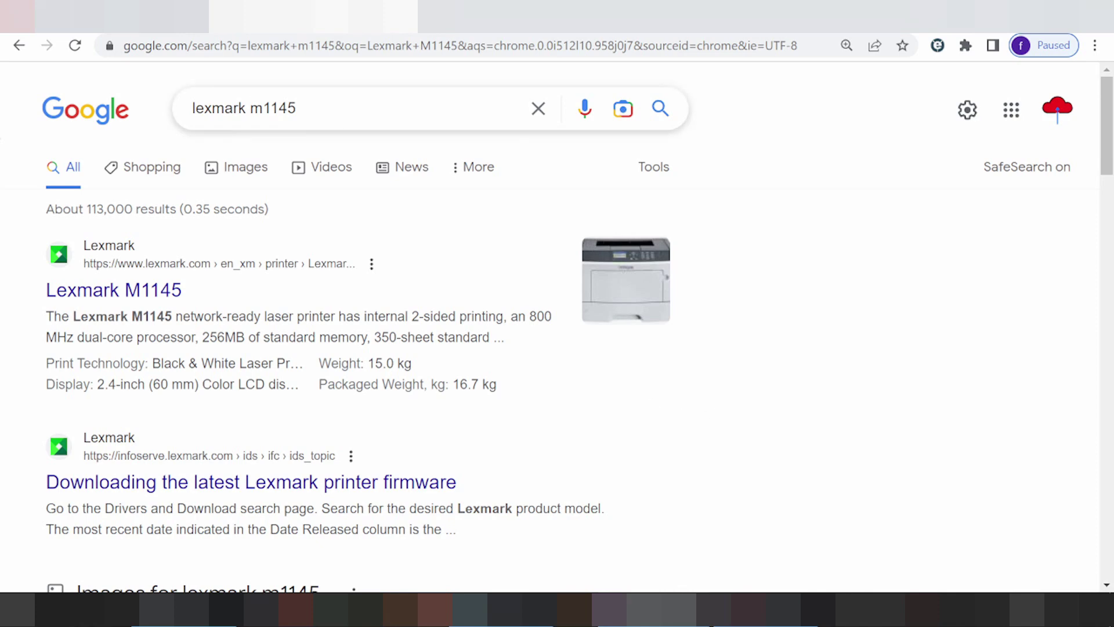
Refine the search to 'lexmark m1145 driver download' and scan the results.
type("d")
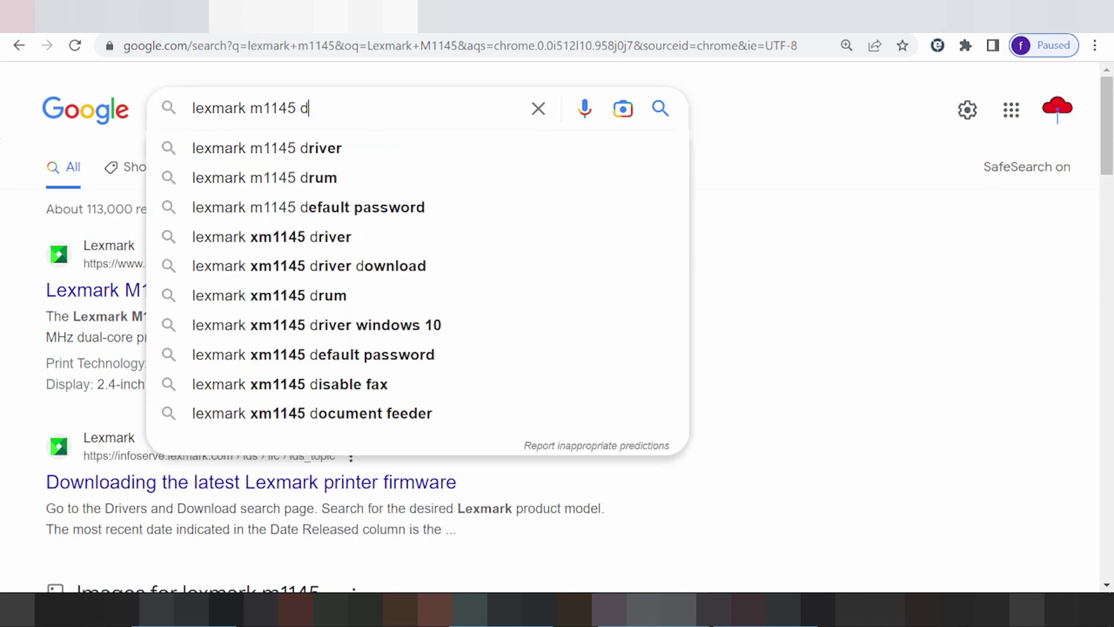
type("river download")
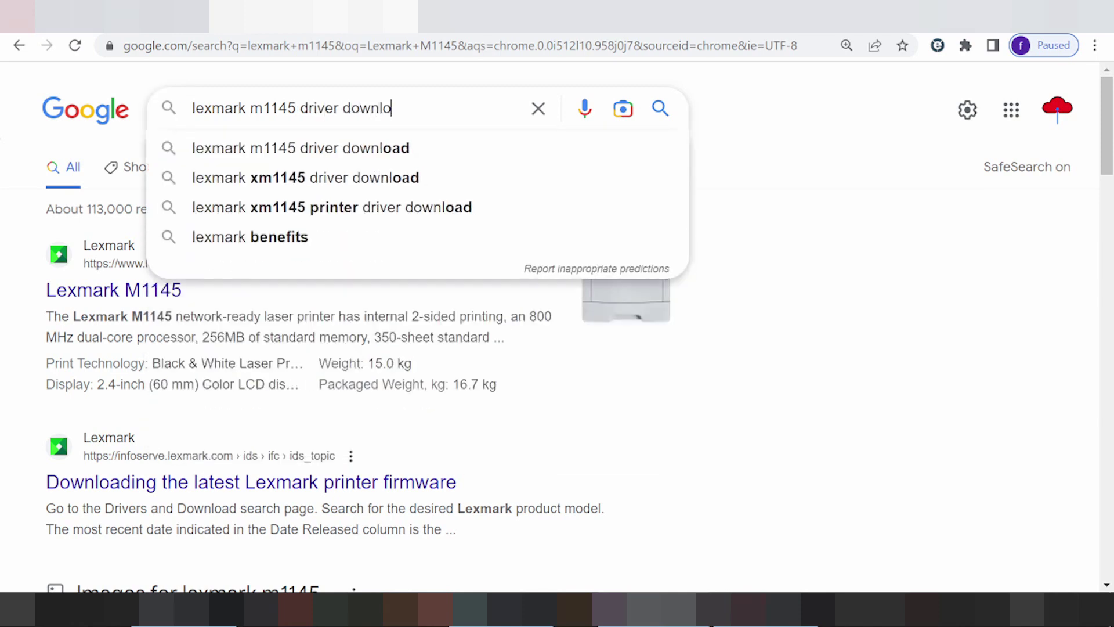
key("Return")
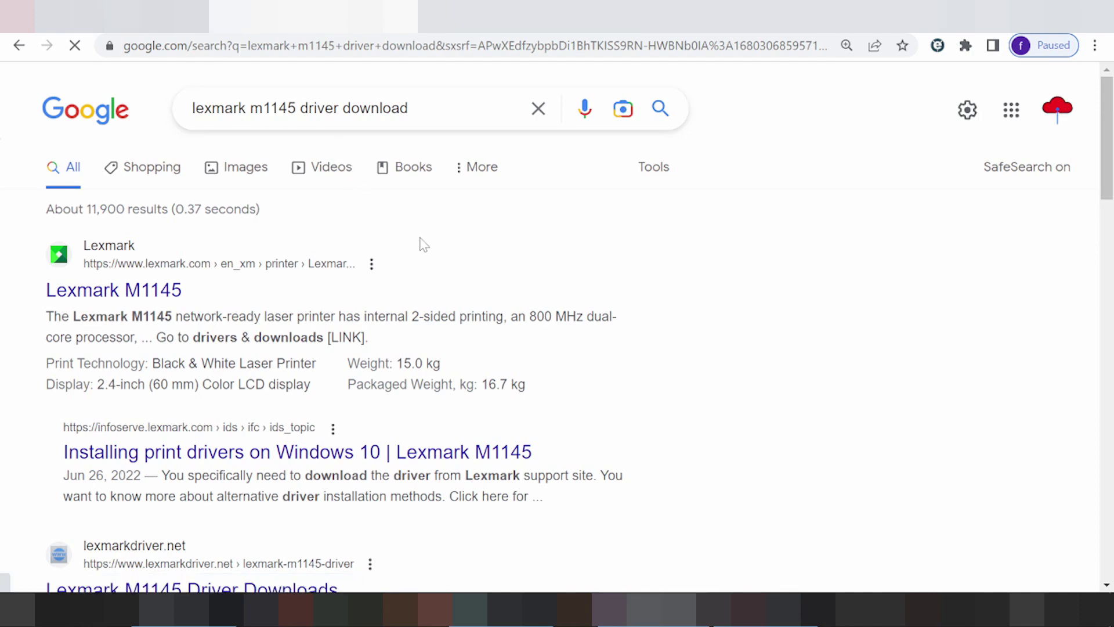
scroll(442, 267, "down", 5)
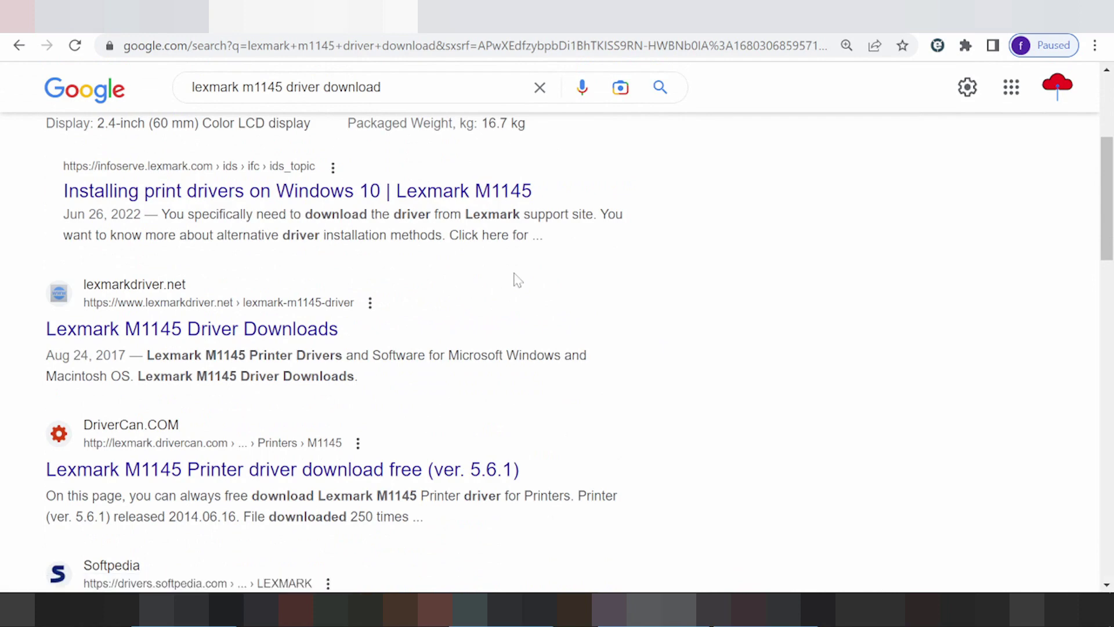
scroll(523, 274, "down", 5)
scroll(504, 313, "up", 9)
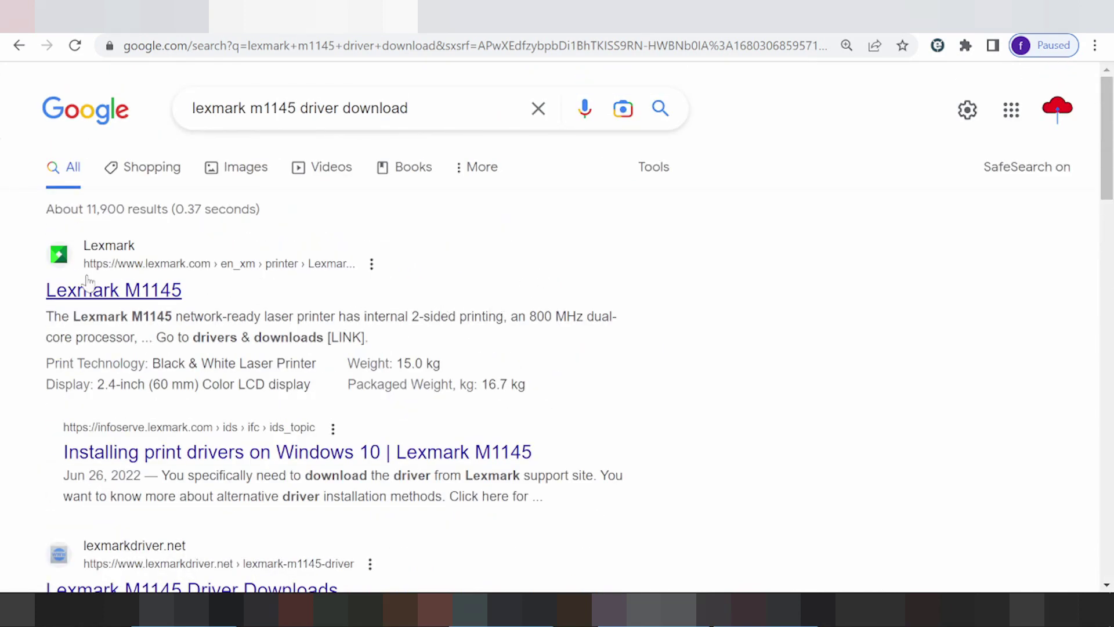
Open the Lexmark M1145 search result and go to its Drivers and Support page.
left_click(132, 295)
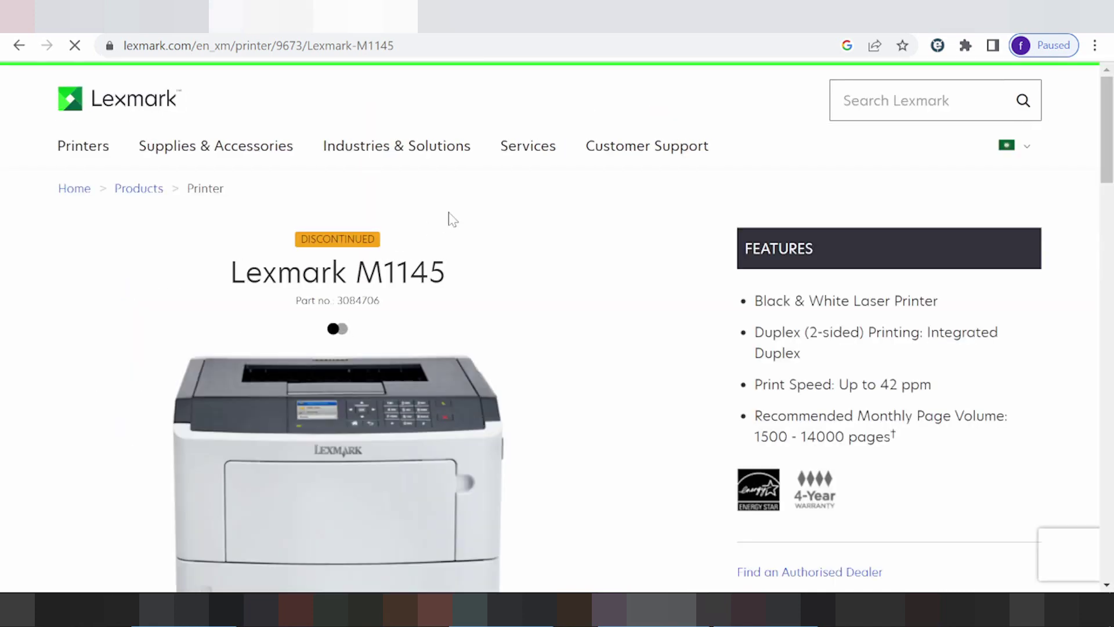
scroll(452, 220, "down", 3)
scroll(452, 169, "down", 4)
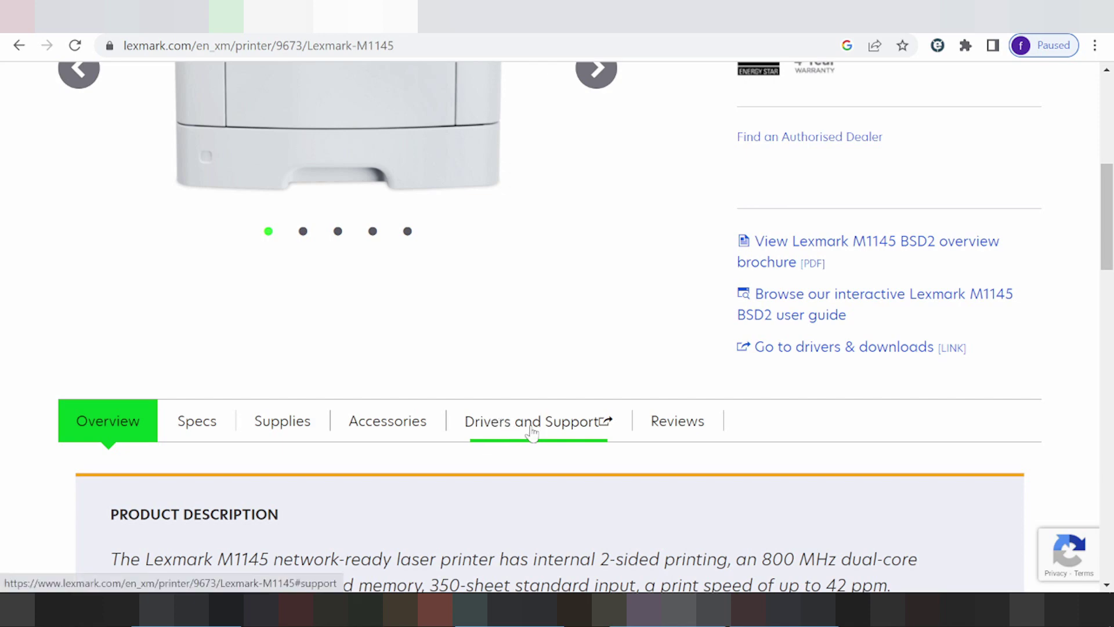
left_click(526, 436)
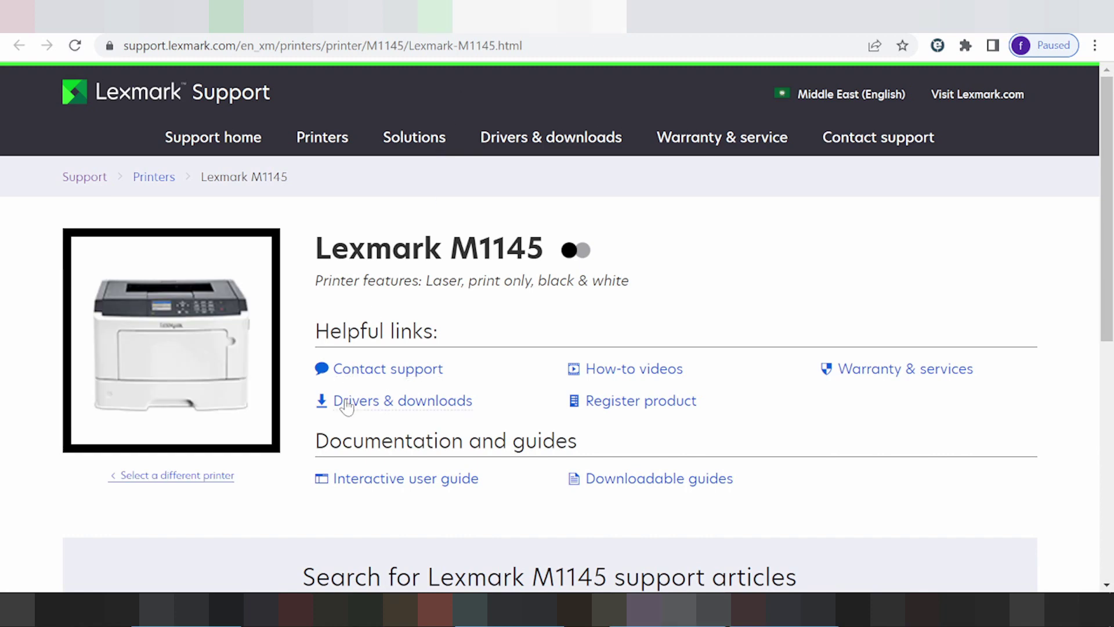
Open Drivers & downloads and scroll to the table of 17 Windows 10 (64-bit) downloads.
left_click(387, 408)
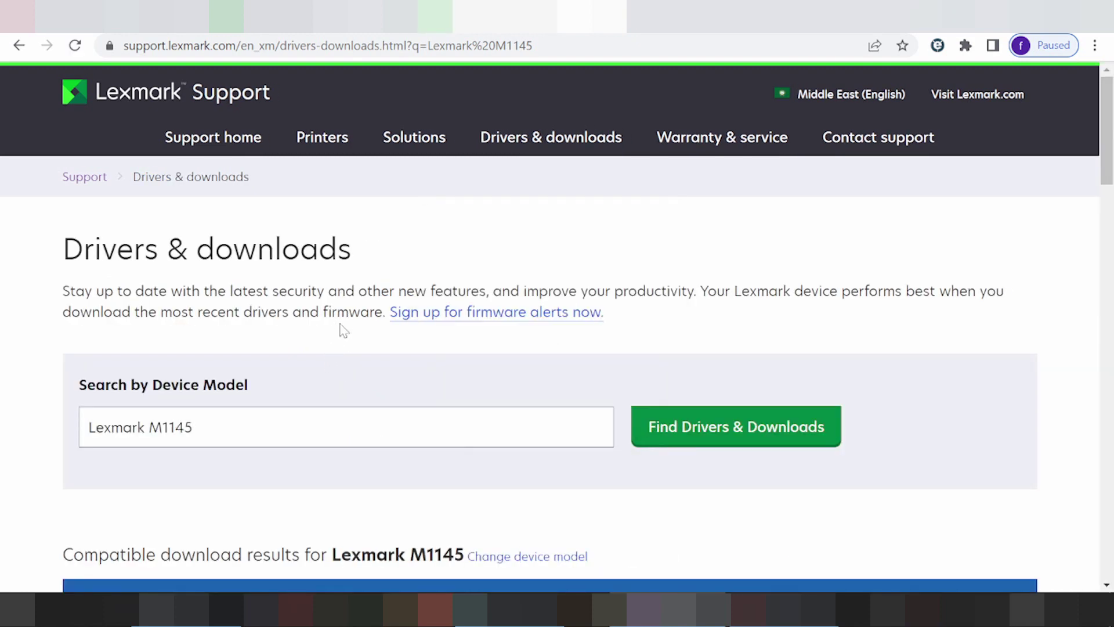
scroll(344, 330, "down", 3)
scroll(297, 157, "down", 2)
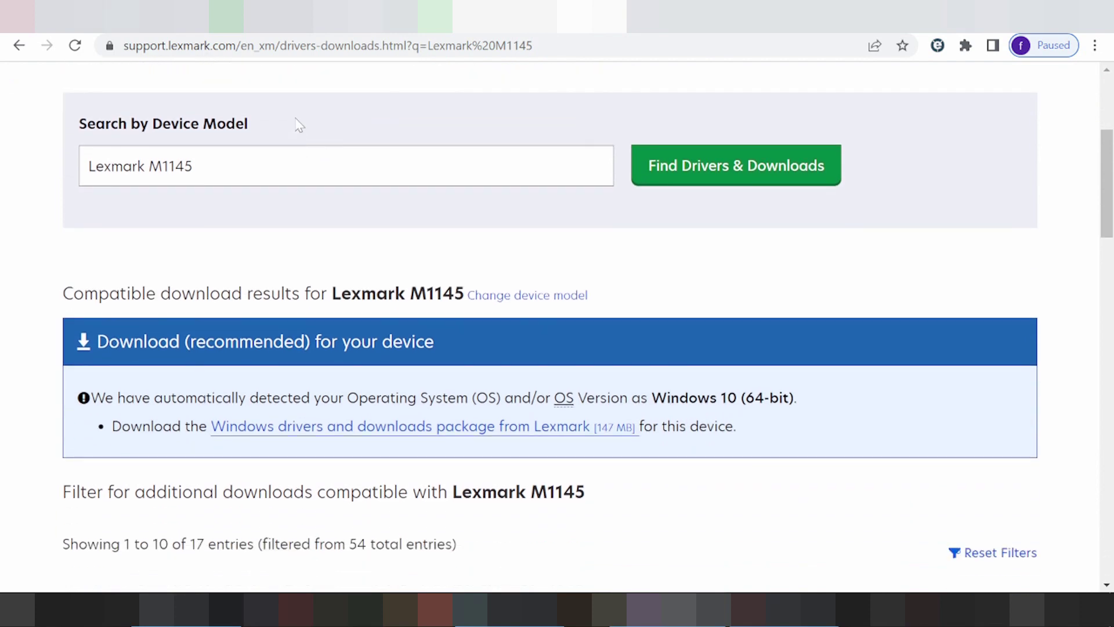
scroll(298, 119, "down", 2)
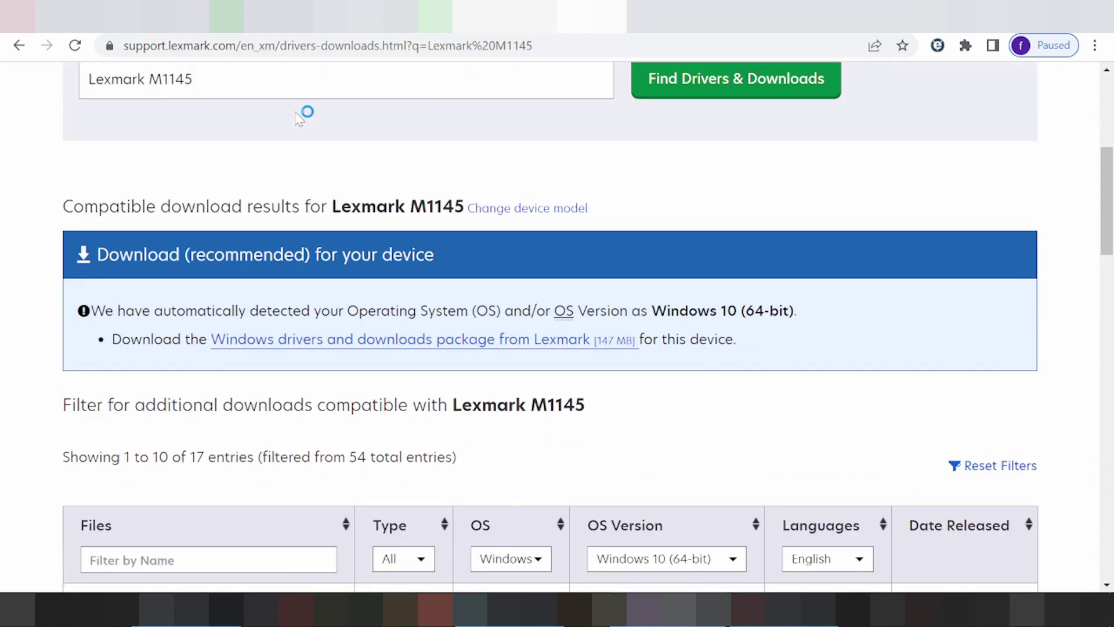
scroll(298, 116, "down", 2)
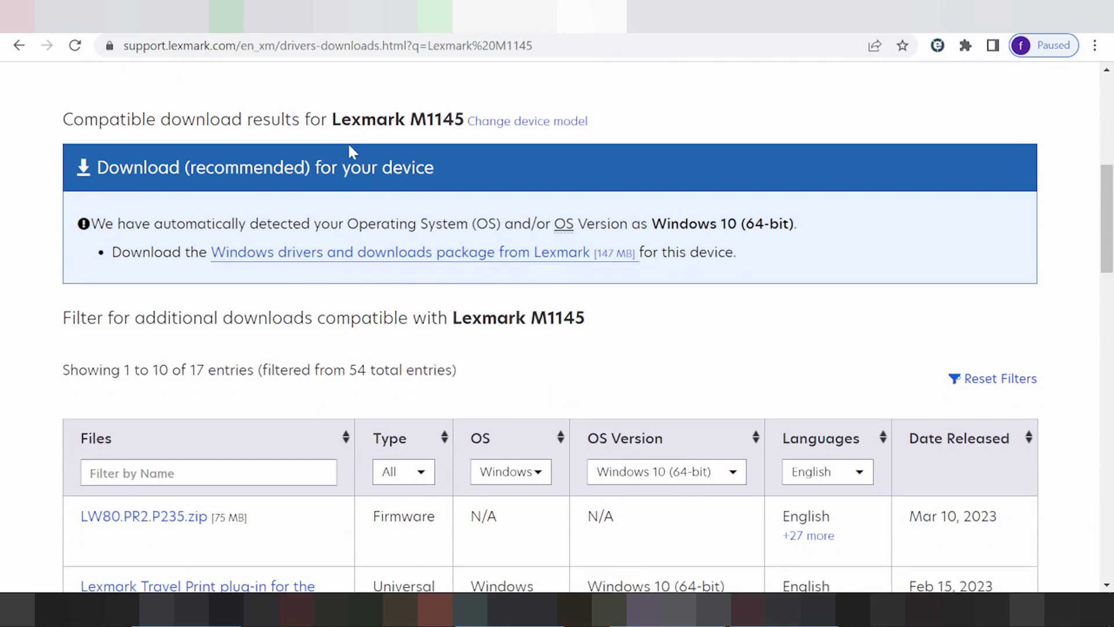
scroll(418, 164, "down", 4)
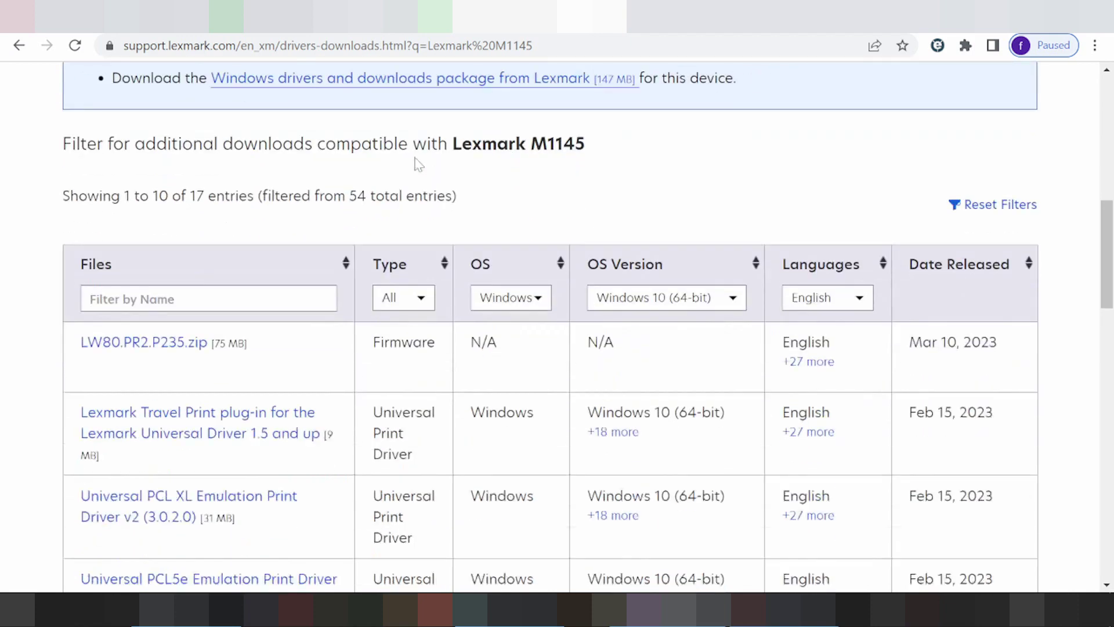
Filter the downloads to macOS and look through its OS Version choices without picking one.
left_click(504, 300)
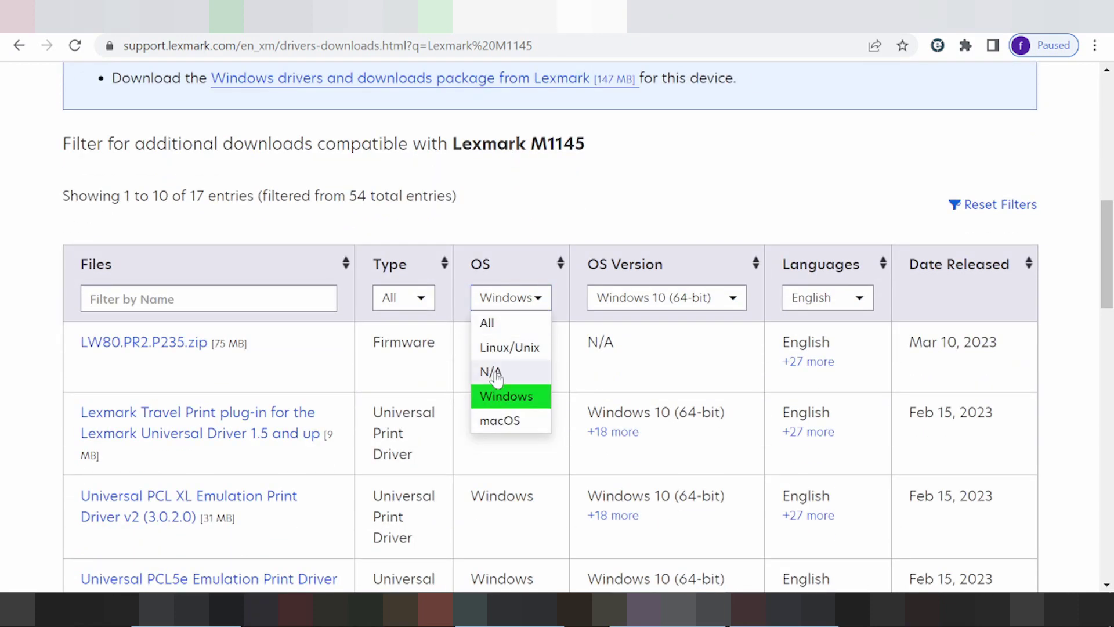
left_click(502, 424)
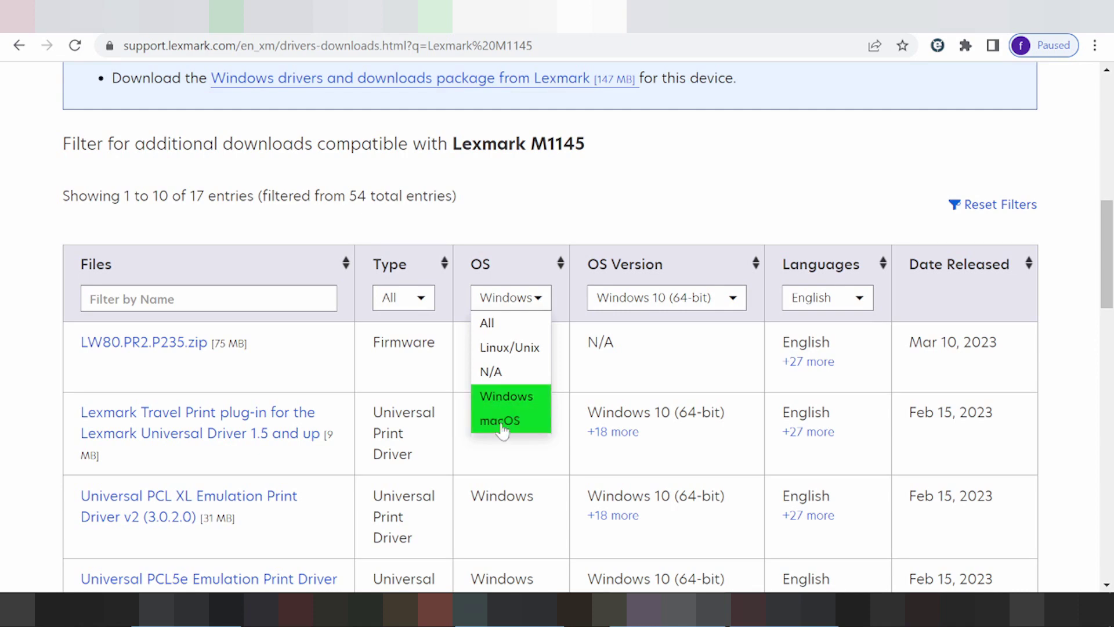
left_click(549, 306)
left_click(625, 214)
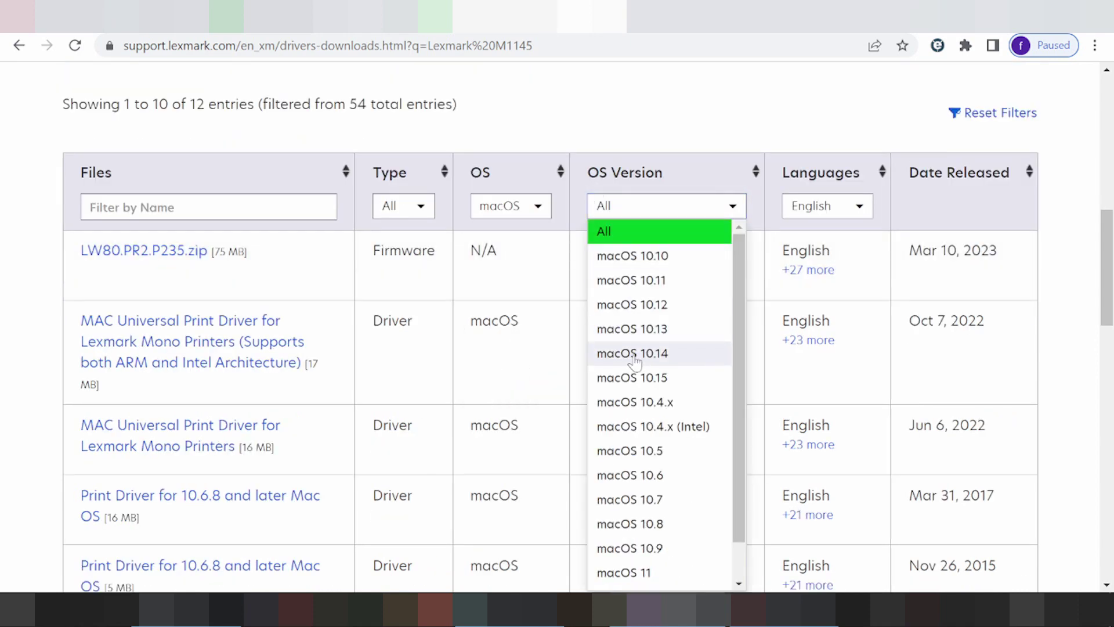
scroll(634, 361, "down", 2)
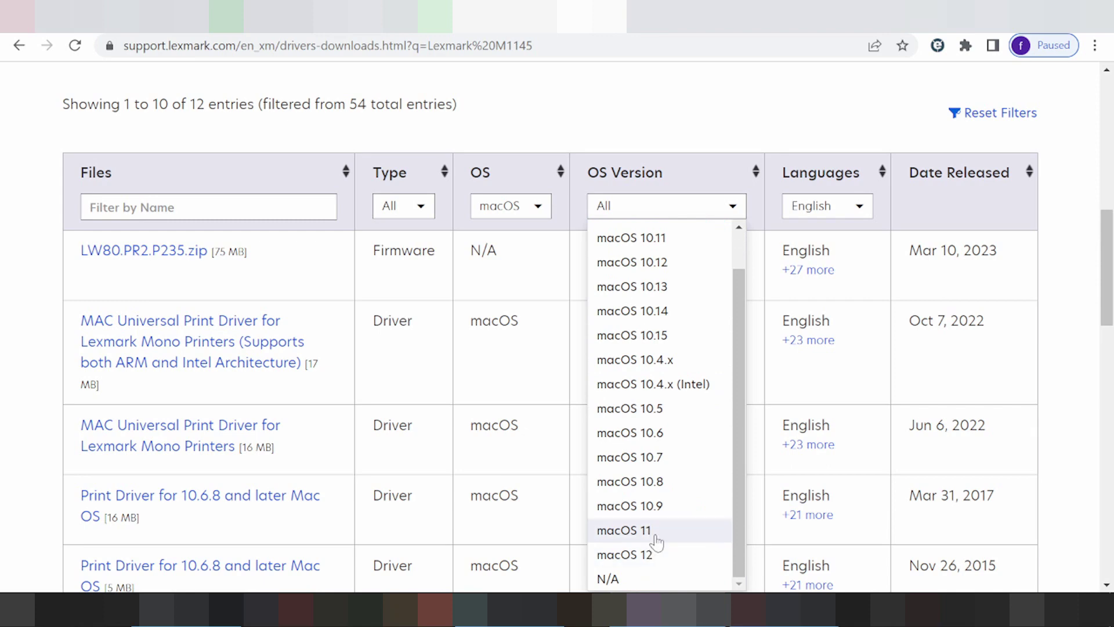
scroll(648, 406, "up", 5)
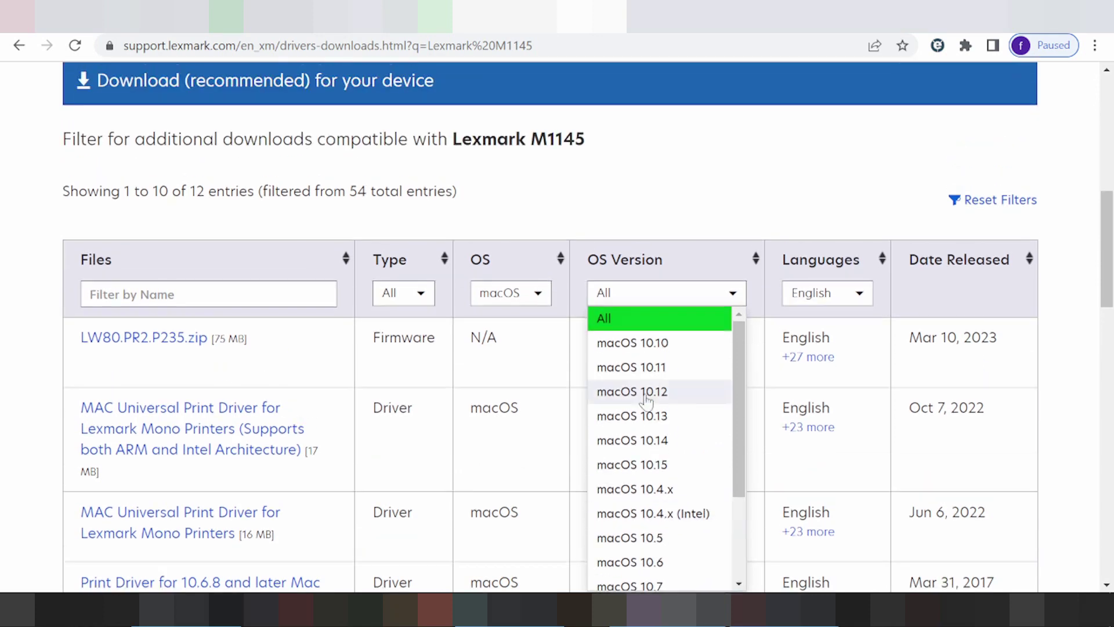
scroll(644, 441, "down", 3)
scroll(634, 546, "down", 1)
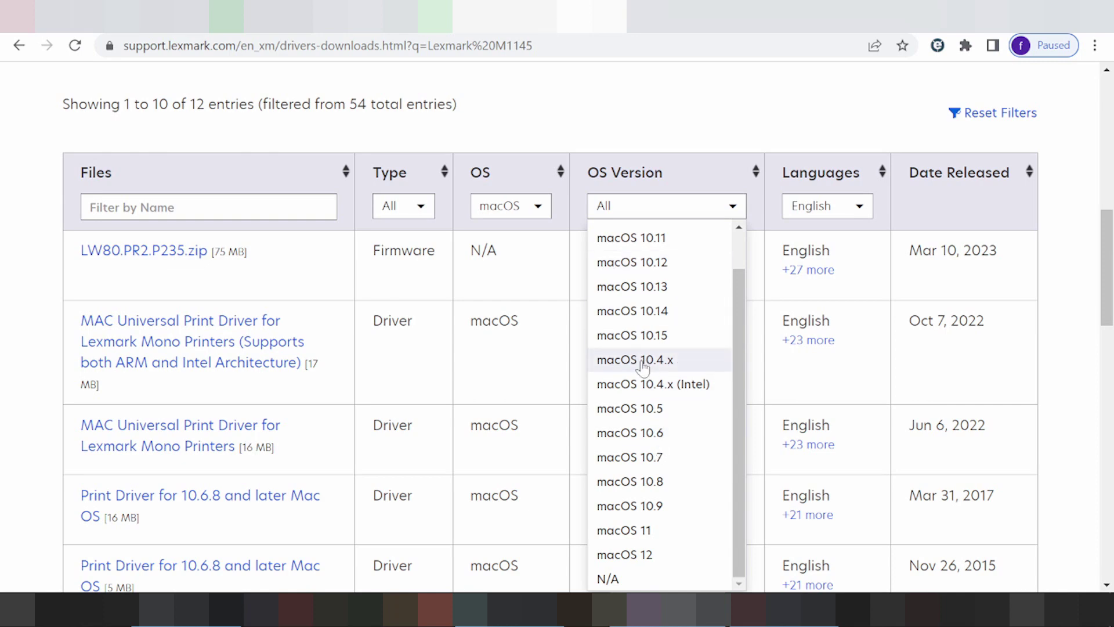
left_click(506, 208)
Switch the OS filter to Linux/Unix and browse its OS Version list, leaving All.
left_click(510, 210)
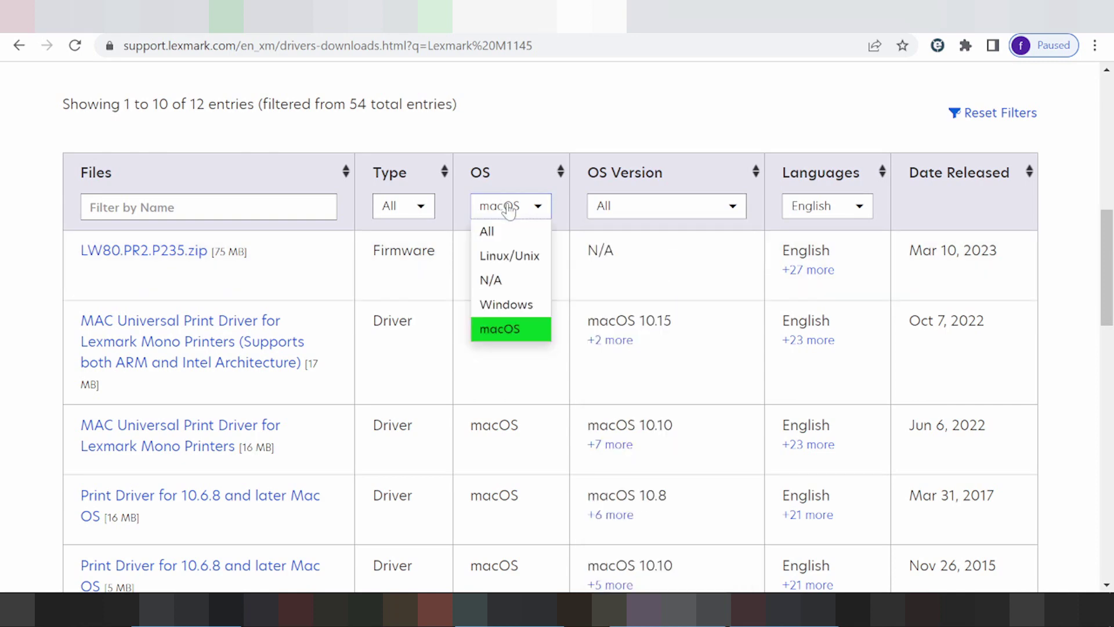
left_click(506, 254)
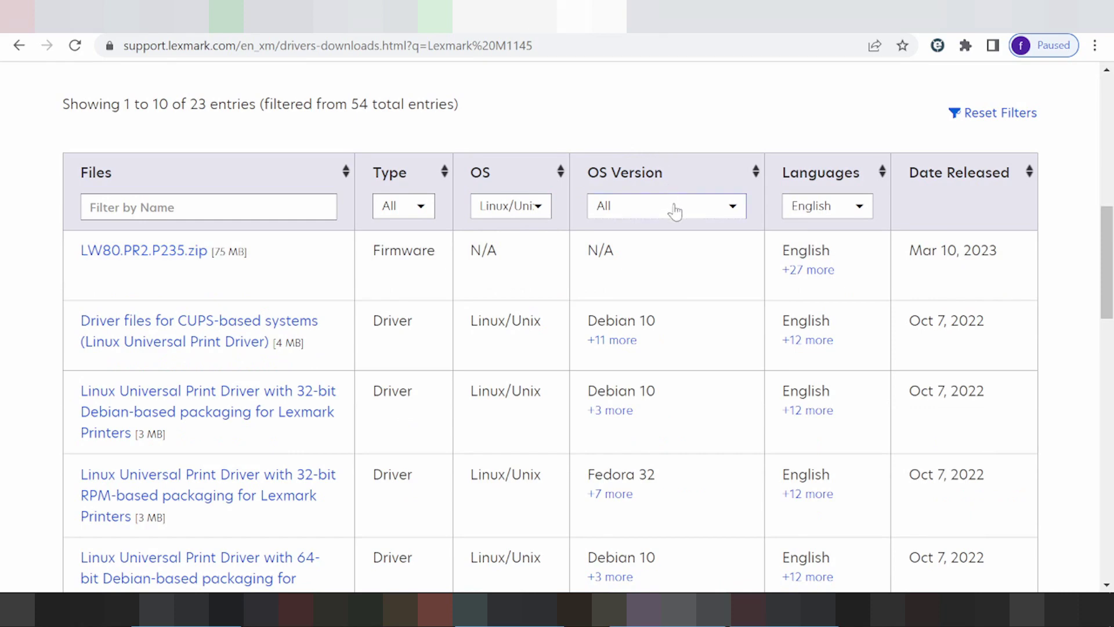
left_click(675, 212)
scroll(662, 267, "down", 2)
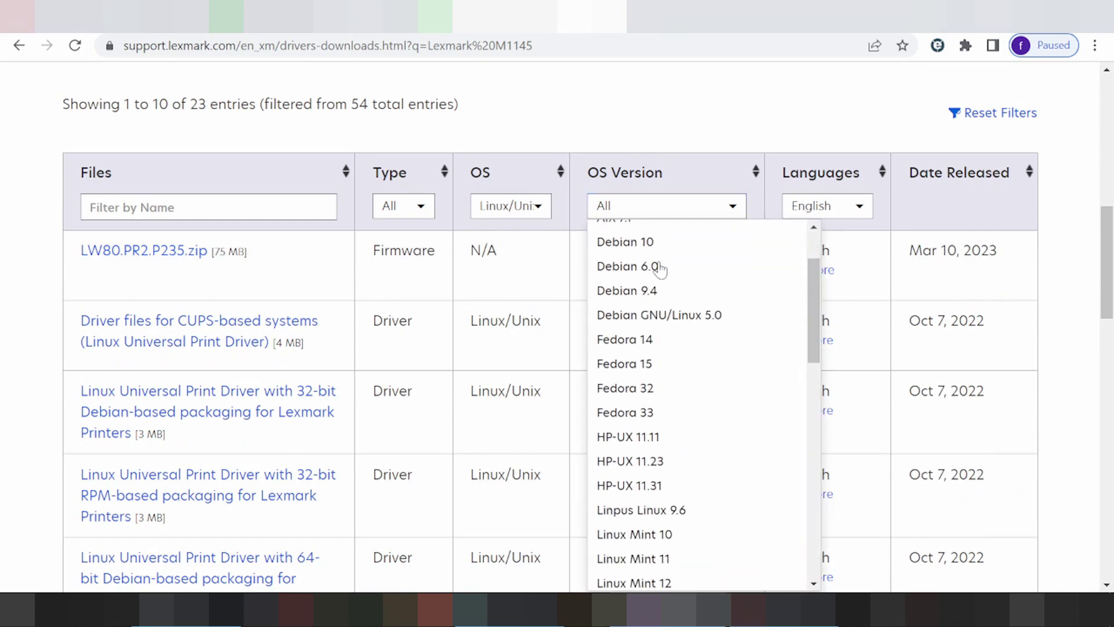
scroll(660, 270, "down", 1)
scroll(663, 276, "down", 1)
scroll(663, 278, "down", 3)
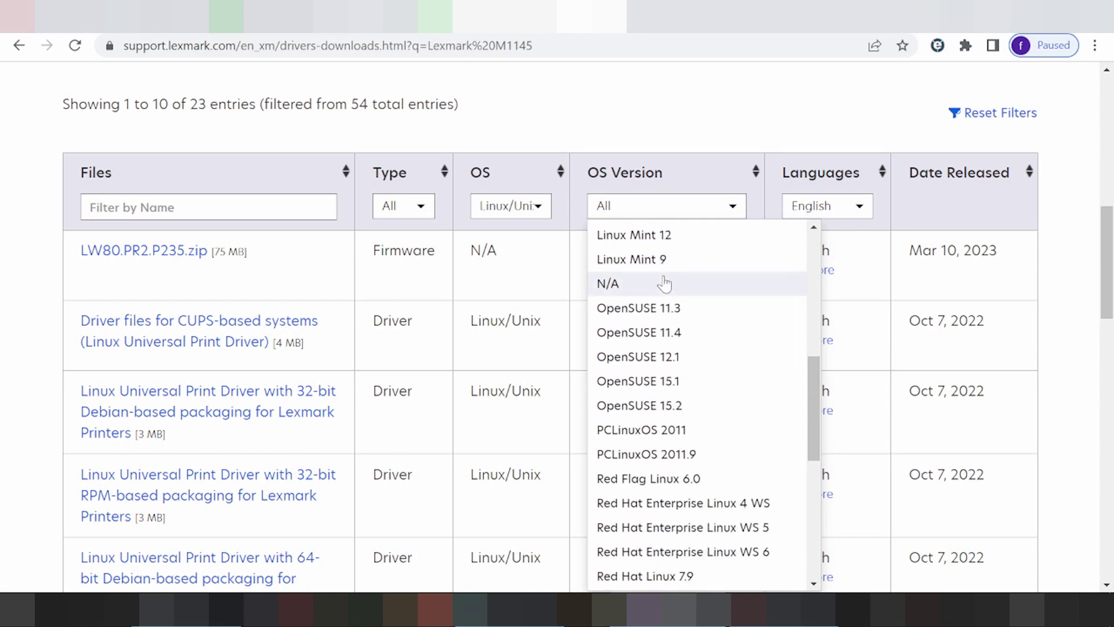
scroll(672, 318, "up", 6)
scroll(685, 320, "down", 8)
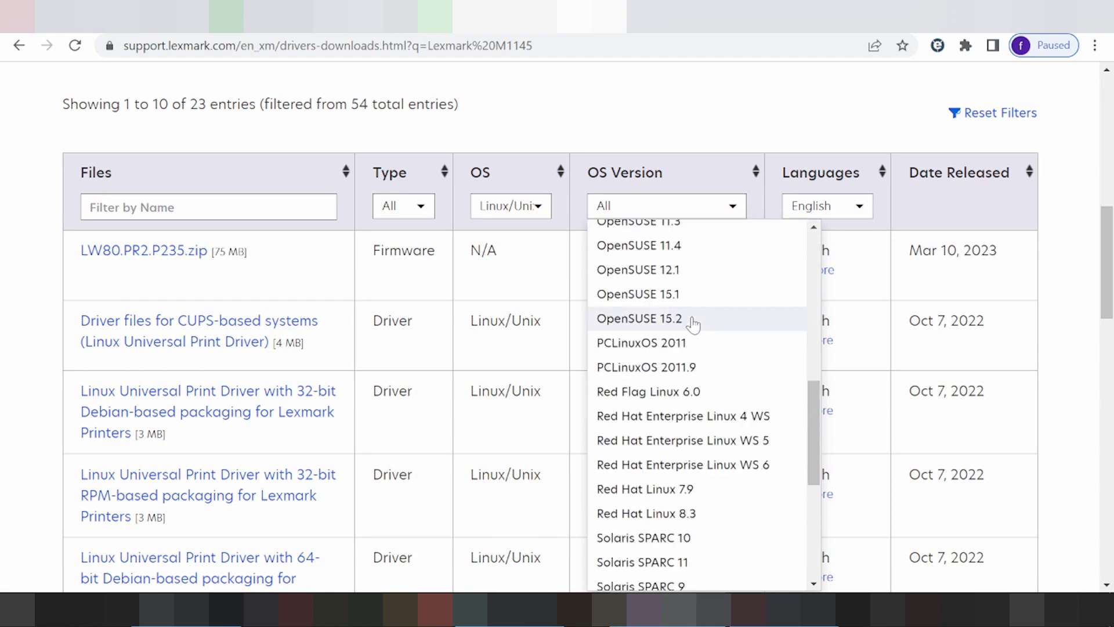
scroll(694, 323, "up", 5)
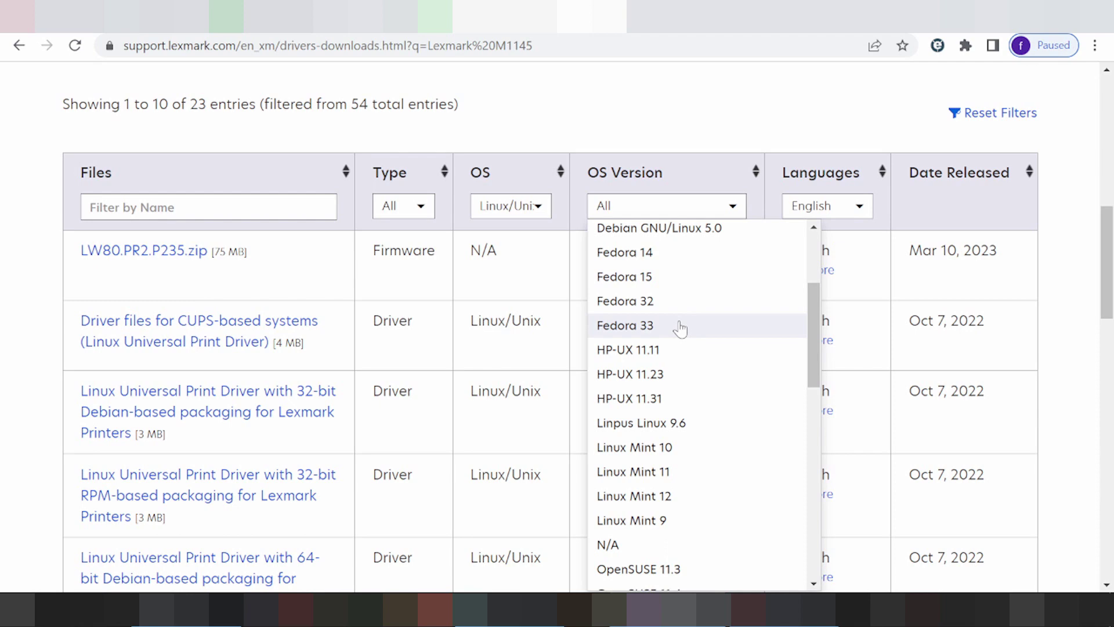
scroll(647, 284, "up", 2)
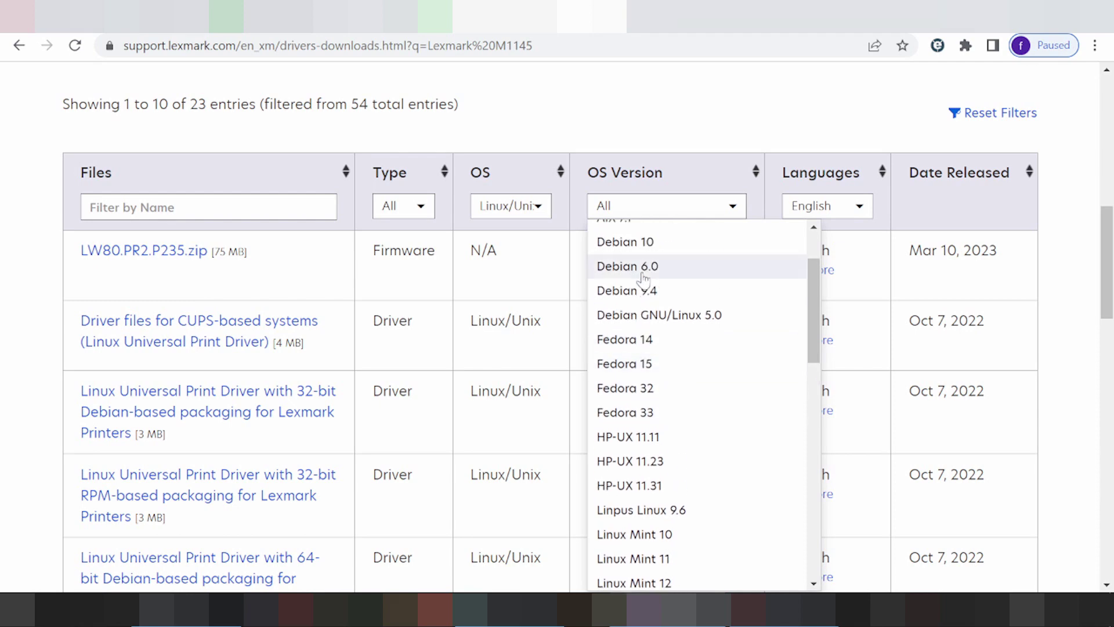
scroll(644, 284, "down", 5)
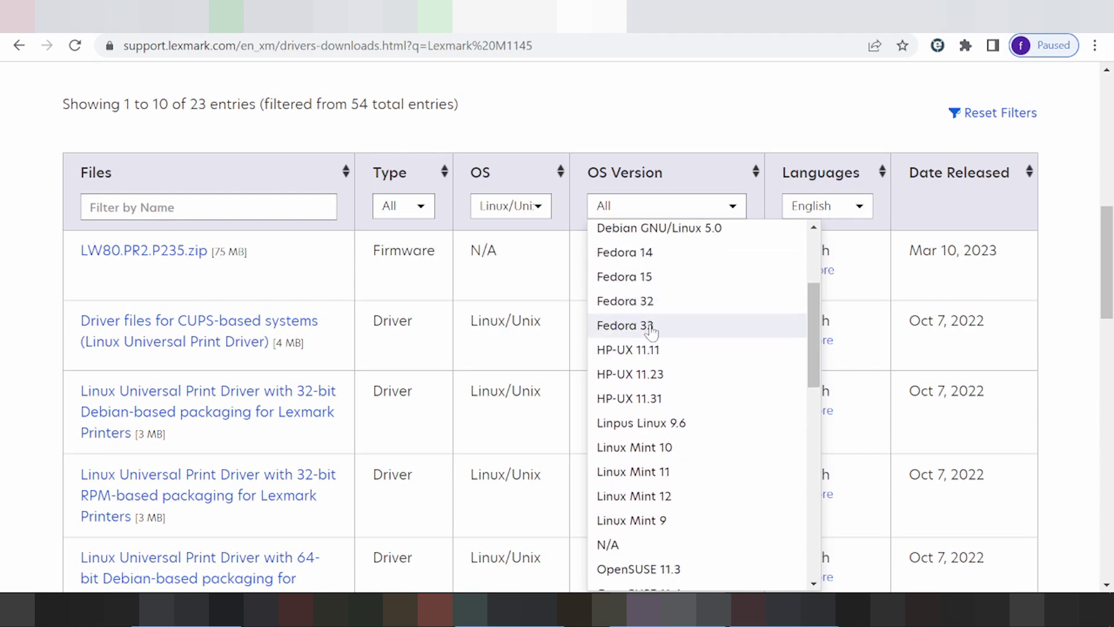
scroll(650, 358, "down", 7)
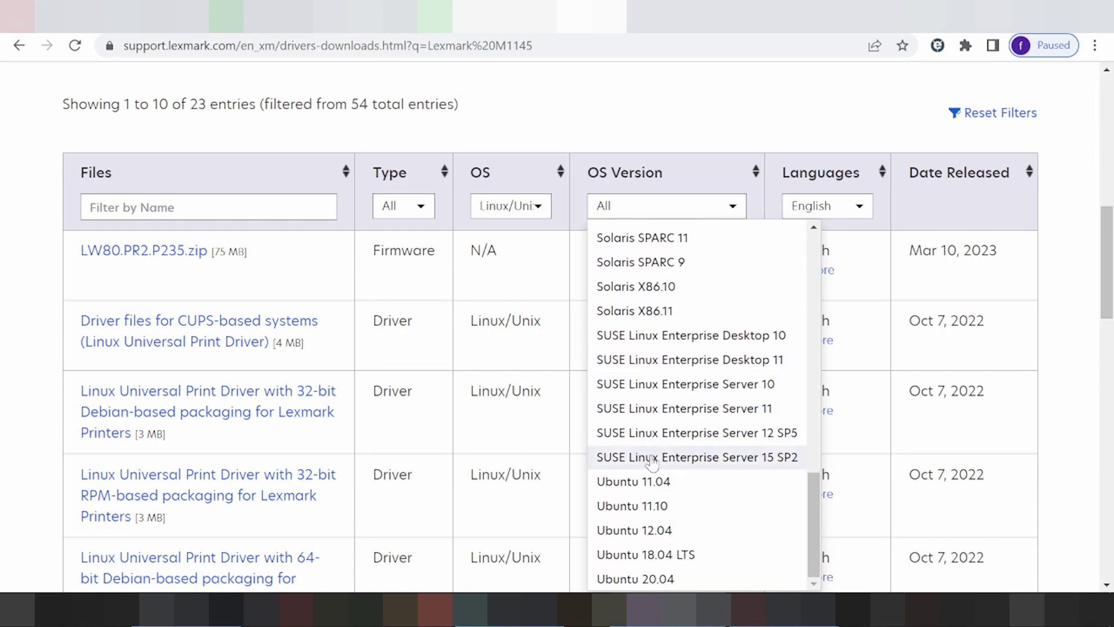
scroll(653, 450, "up", 6)
scroll(653, 440, "up", 3)
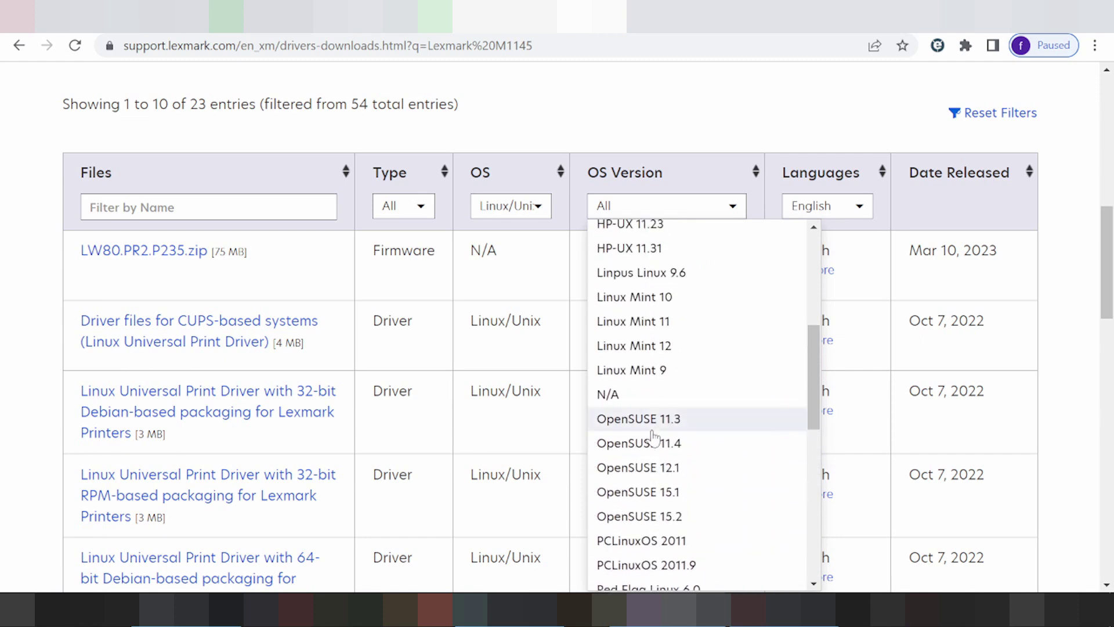
scroll(654, 435, "up", 3)
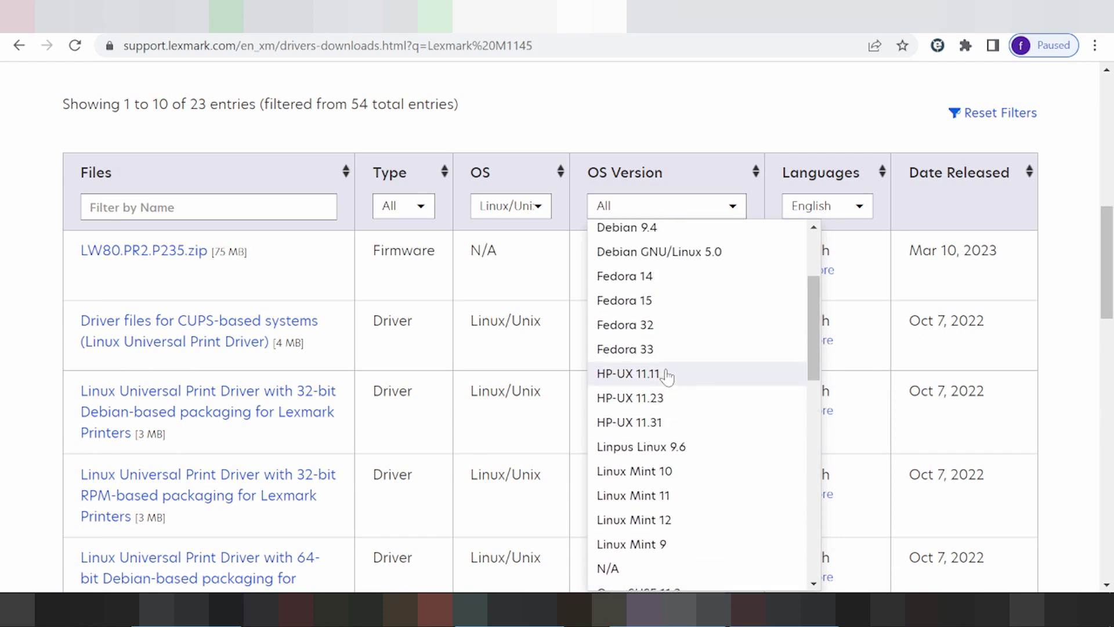
scroll(666, 372, "up", 3)
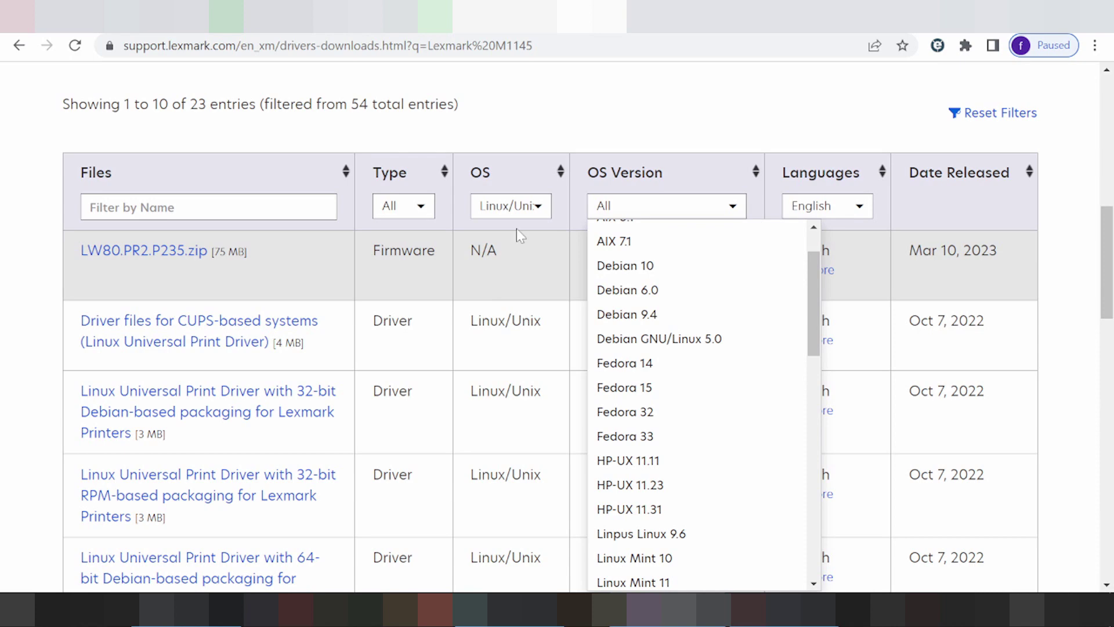
Filter the M1145 downloads to Windows (19 entries) and browse the Windows version choices.
left_click(511, 207)
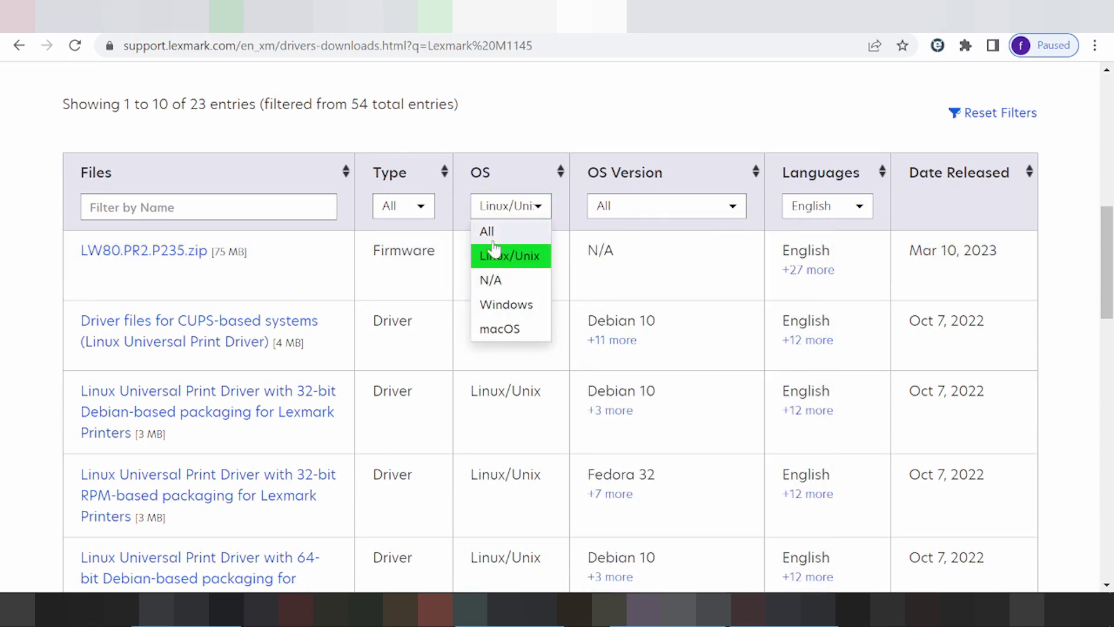
left_click(505, 304)
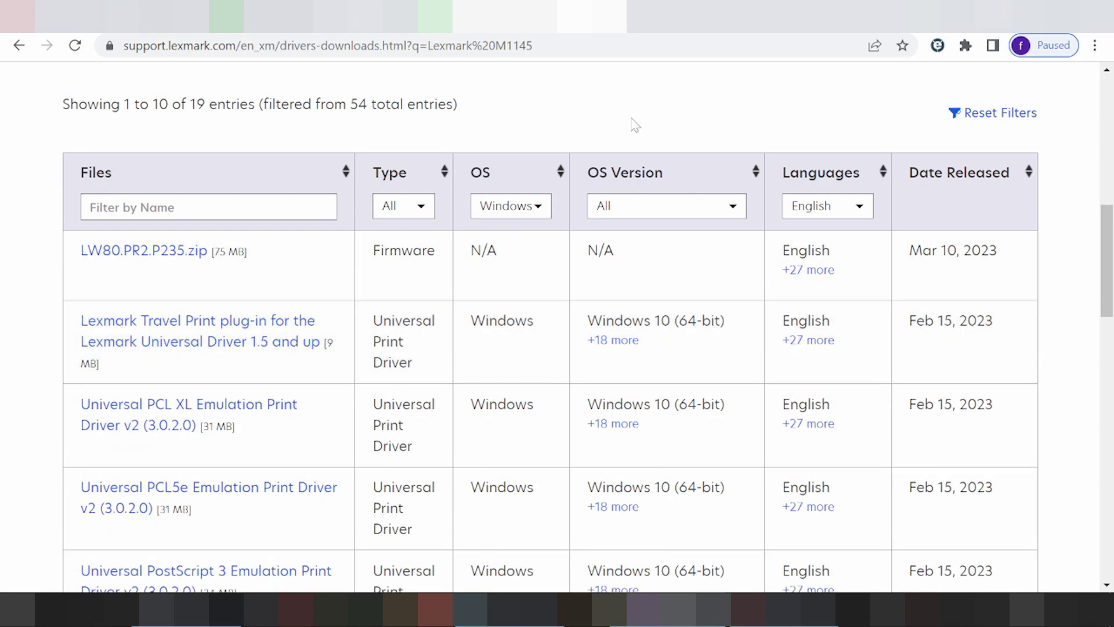
left_click(616, 209)
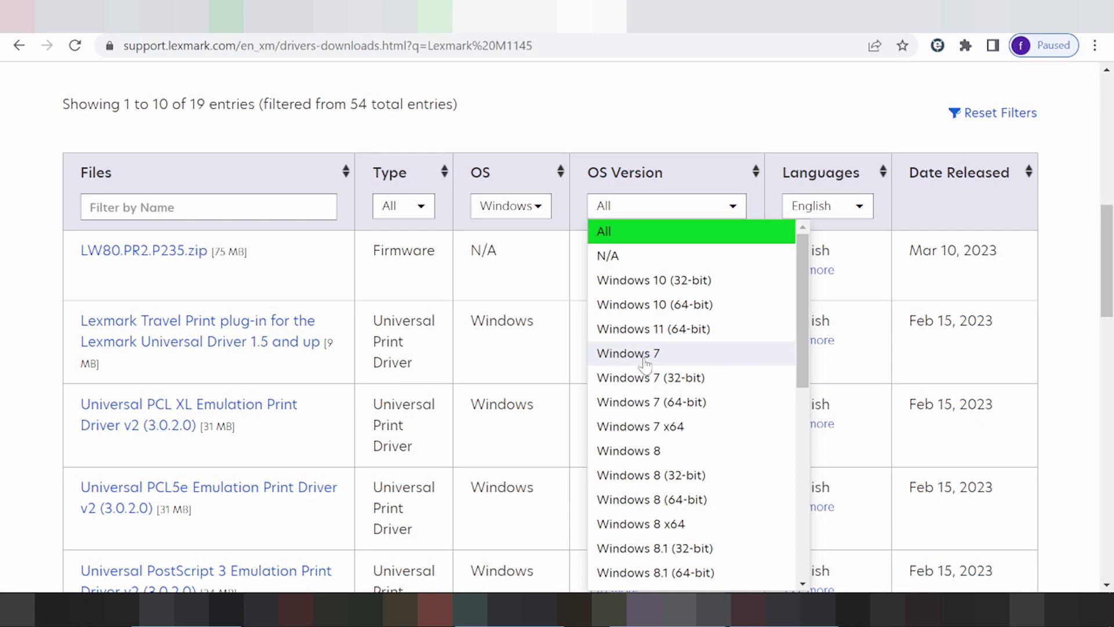
scroll(712, 428, "down", 2)
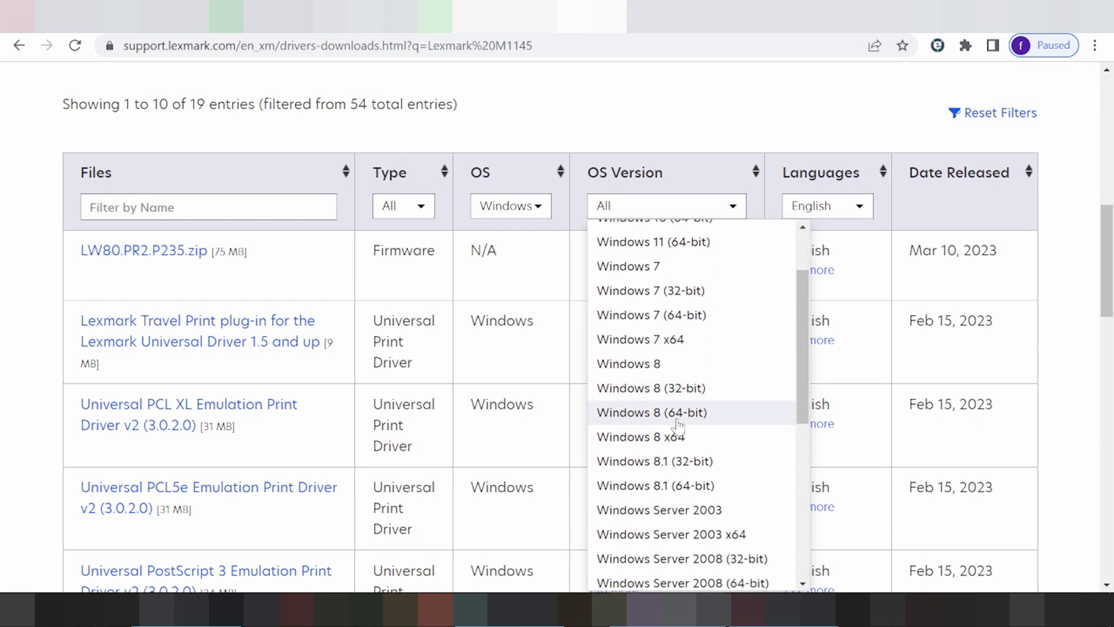
scroll(673, 417, "down", 3)
scroll(685, 401, "down", 3)
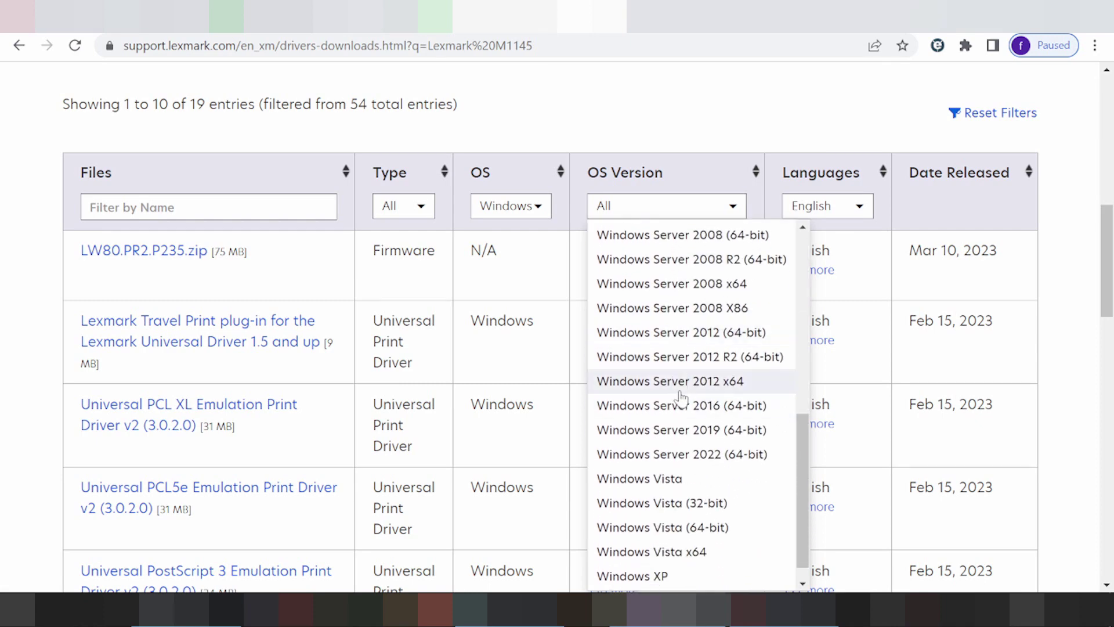
scroll(688, 376, "up", 8)
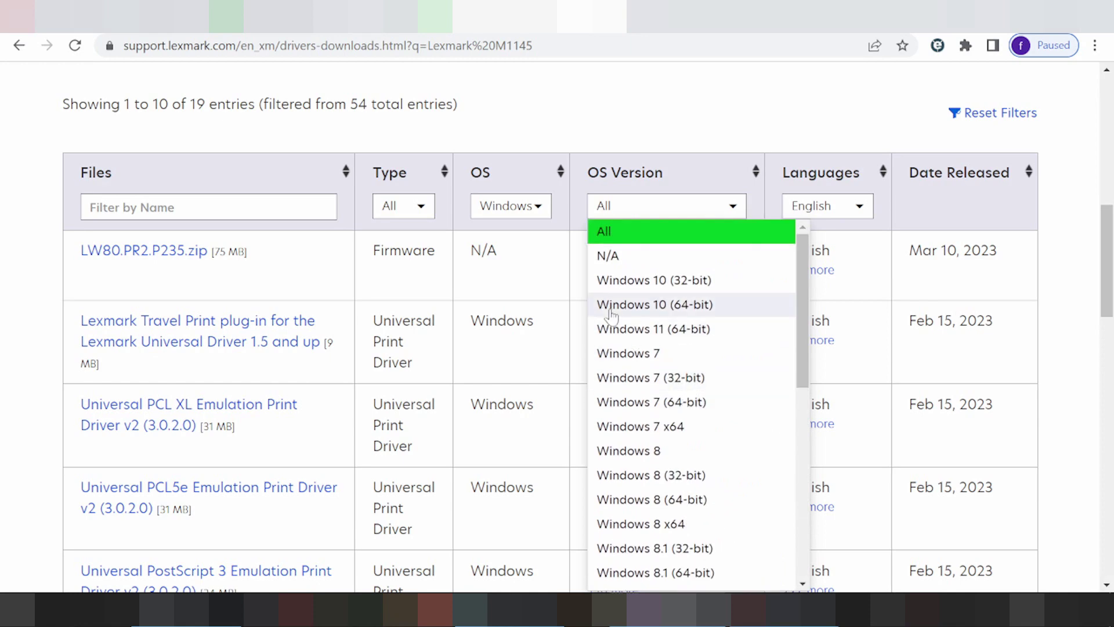
Choose Windows 11 (64-bit) as OS version and find the Universal Print Driver Installation Package.
left_click(664, 331)
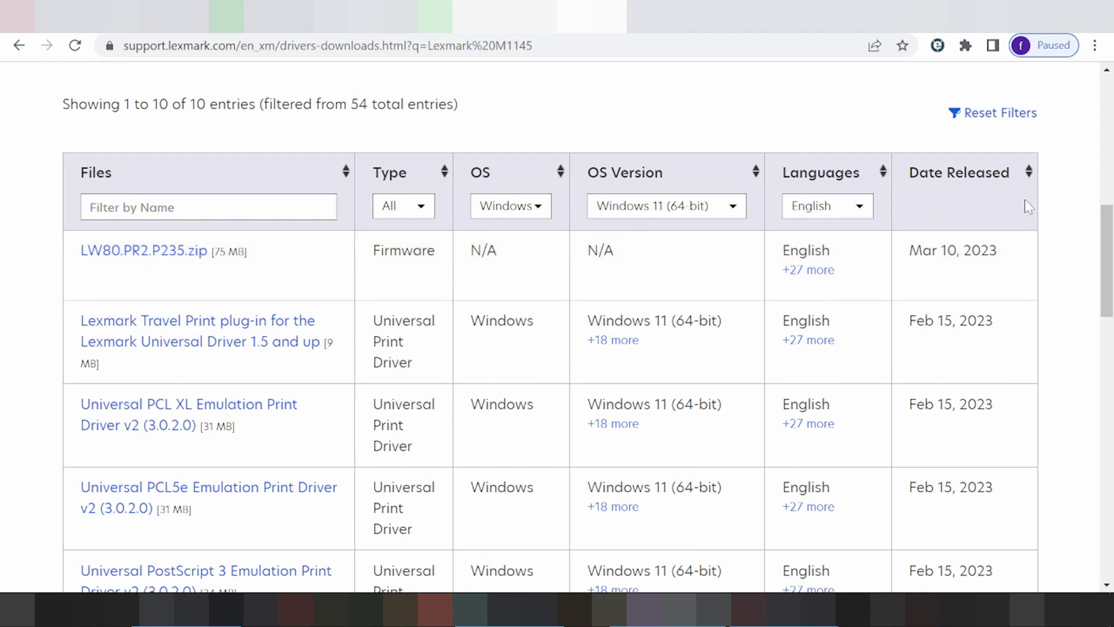
scroll(991, 282, "down", 3)
left_click_drag(916, 230, 1000, 247)
scroll(996, 261, "up", 3)
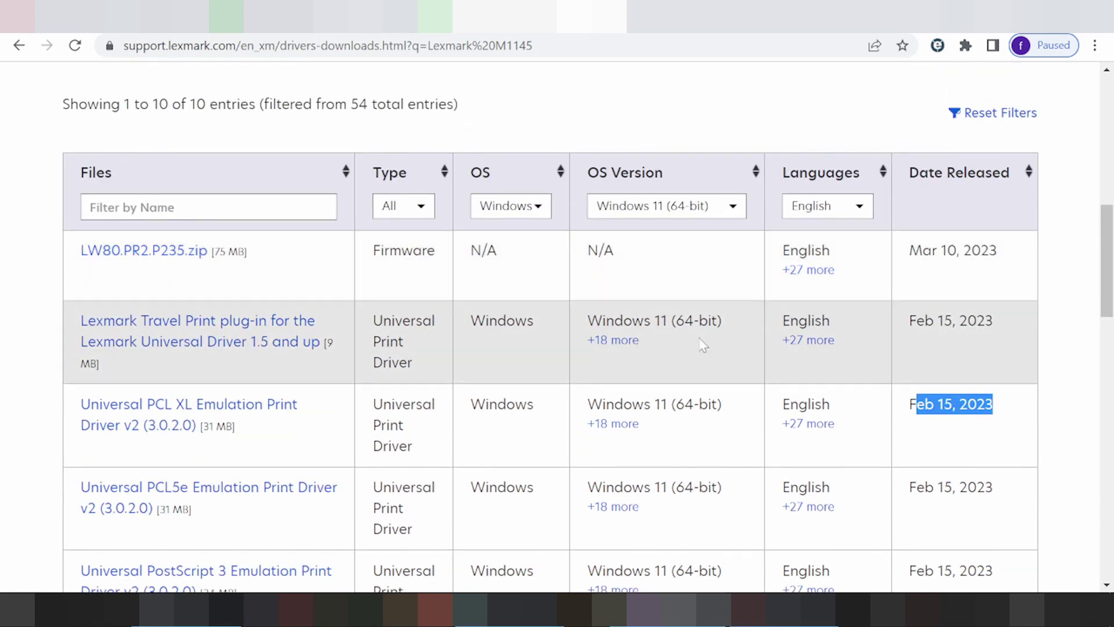
left_click_drag(588, 405, 650, 405)
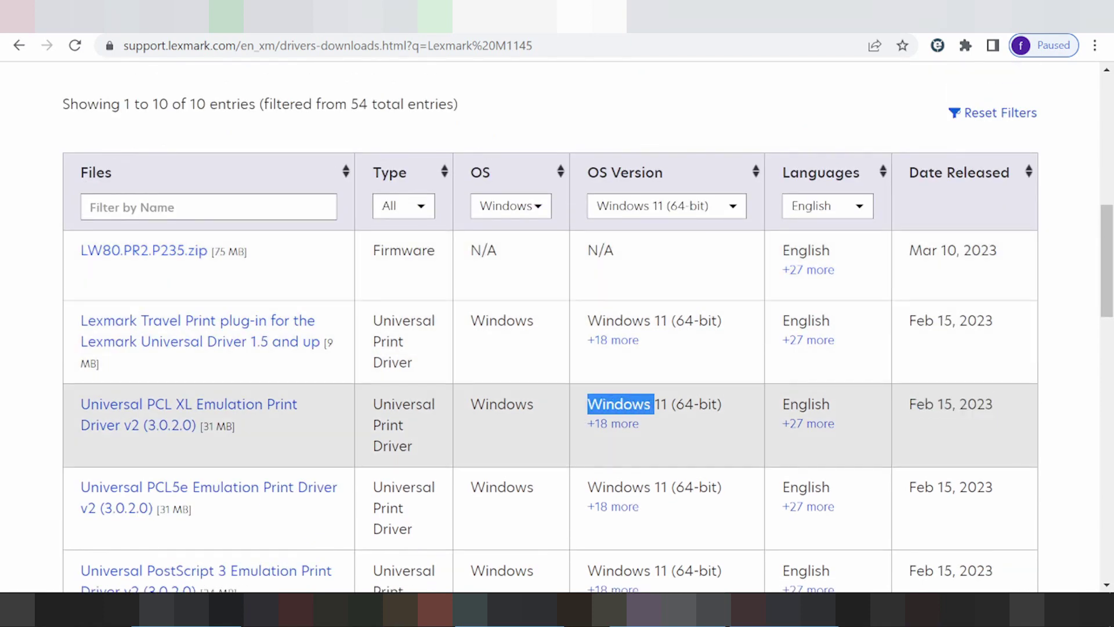
left_click_drag(783, 404, 798, 404)
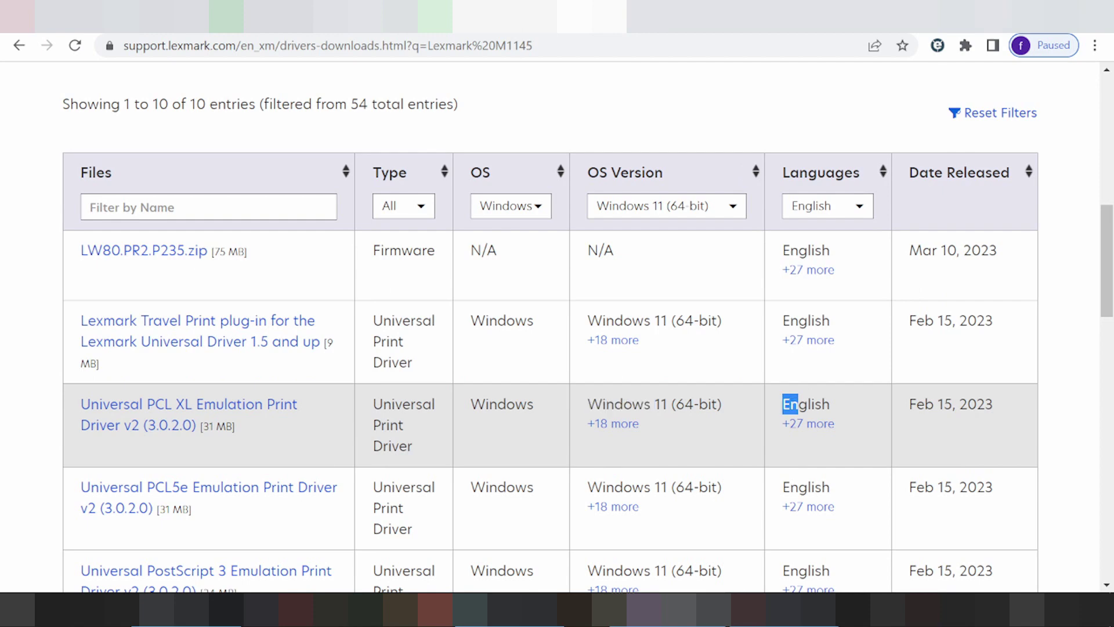
scroll(725, 273, "down", 3)
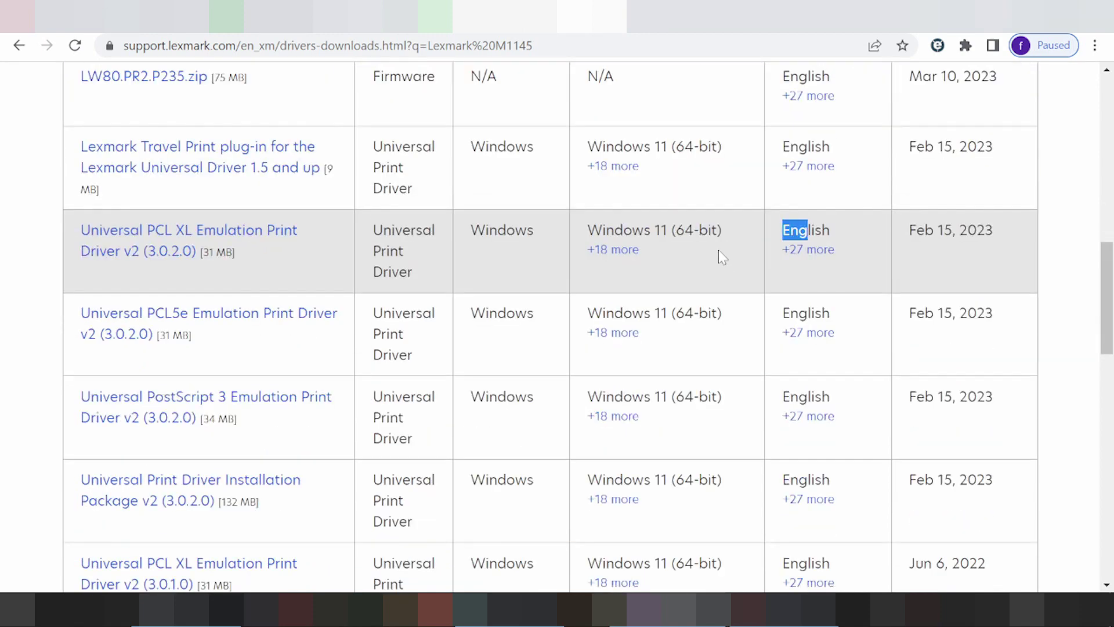
scroll(718, 251, "down", 3)
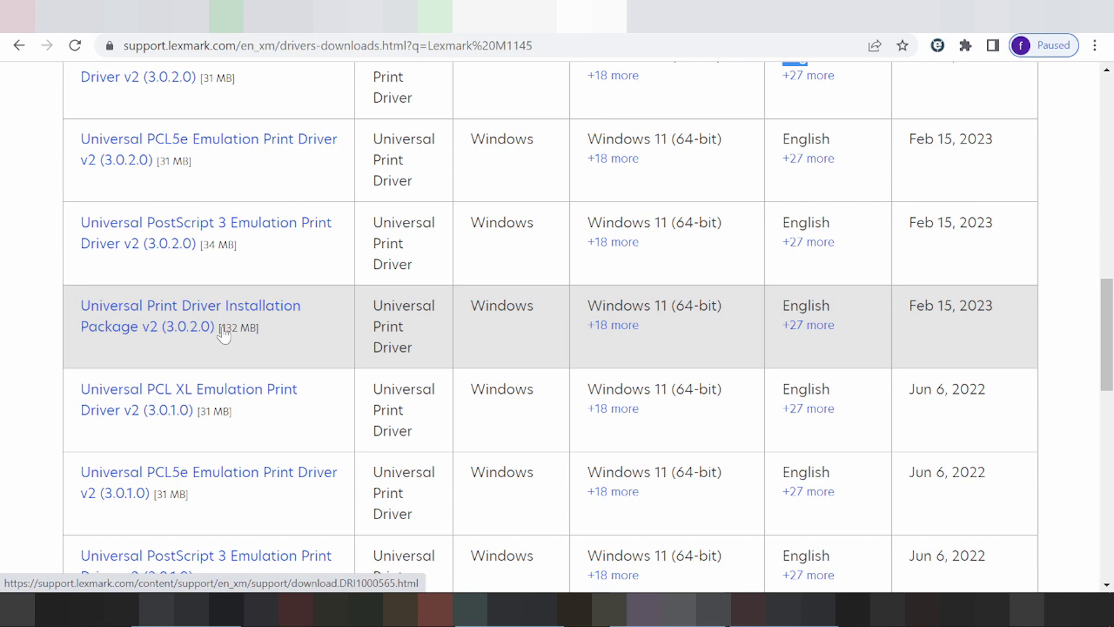
Download the Universal Print Driver Installation Package v2 and return to the M1145 product page.
left_click(177, 322)
left_click(726, 561)
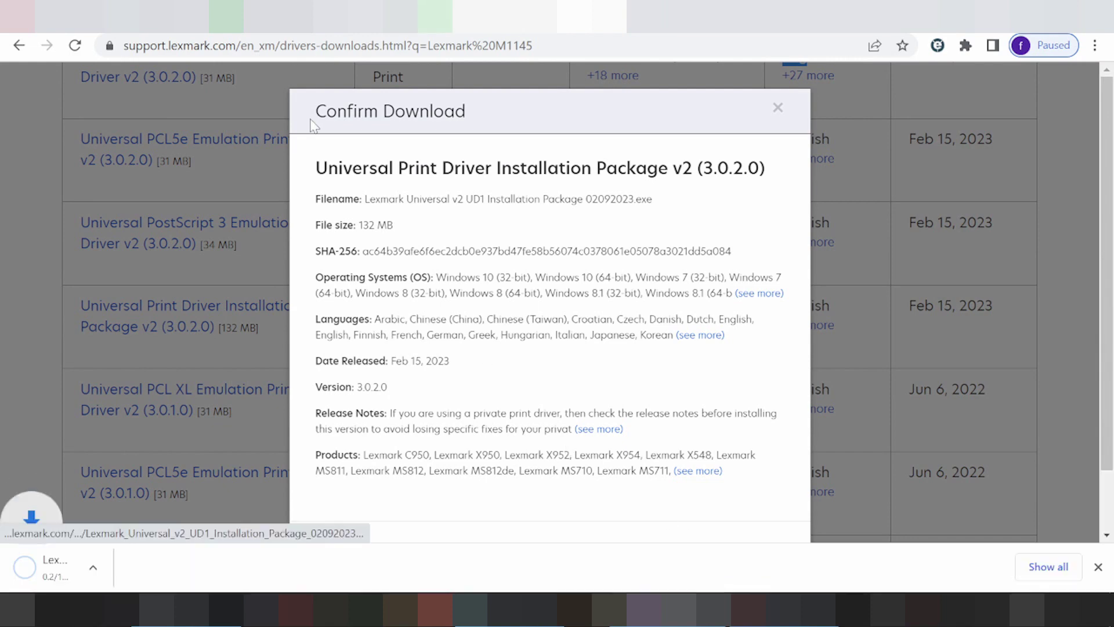
key("alt+Left")
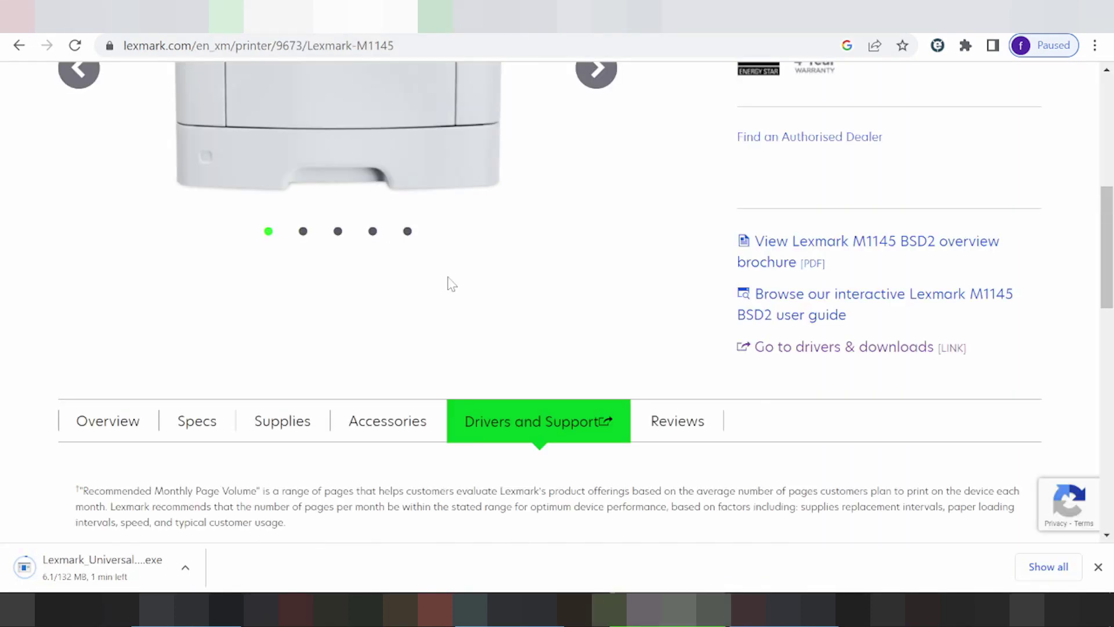
scroll(452, 283, "up", 3)
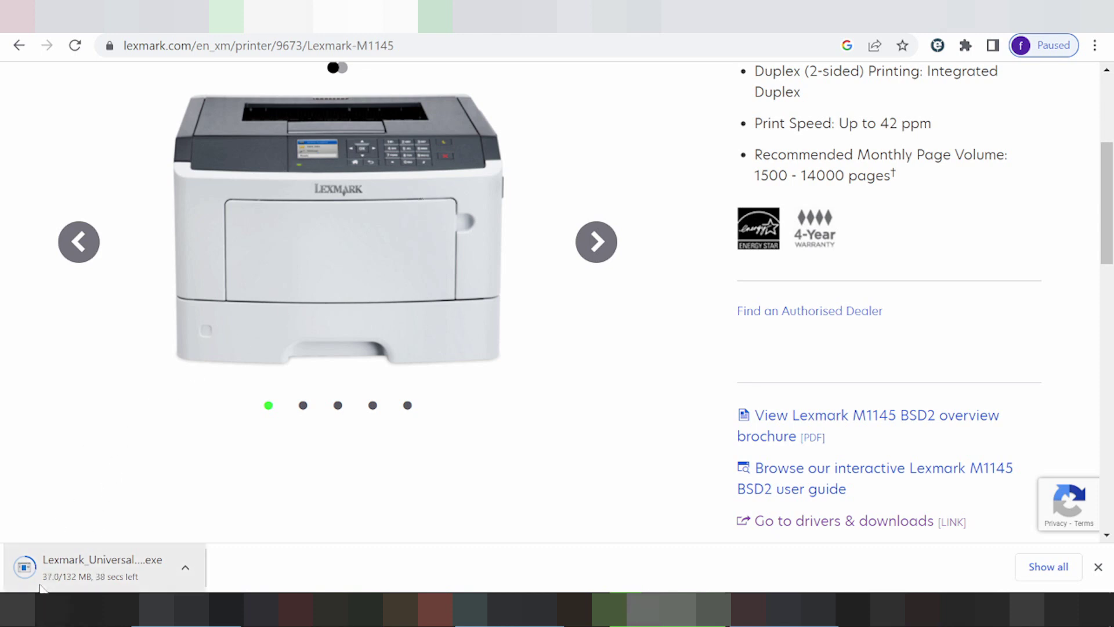
left_click(186, 567)
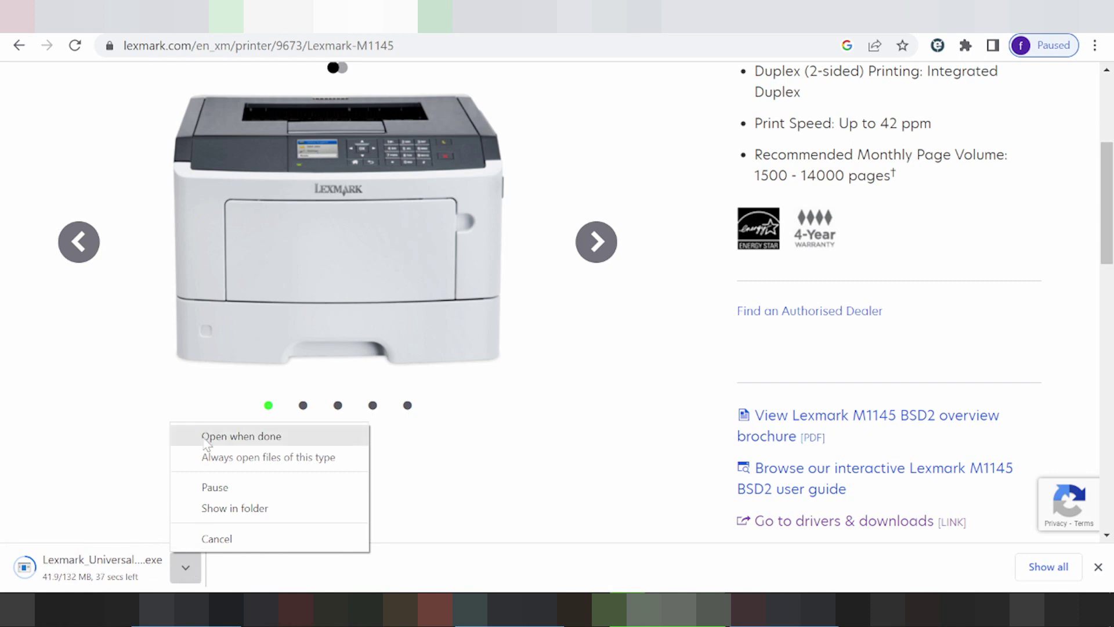
left_click(82, 431)
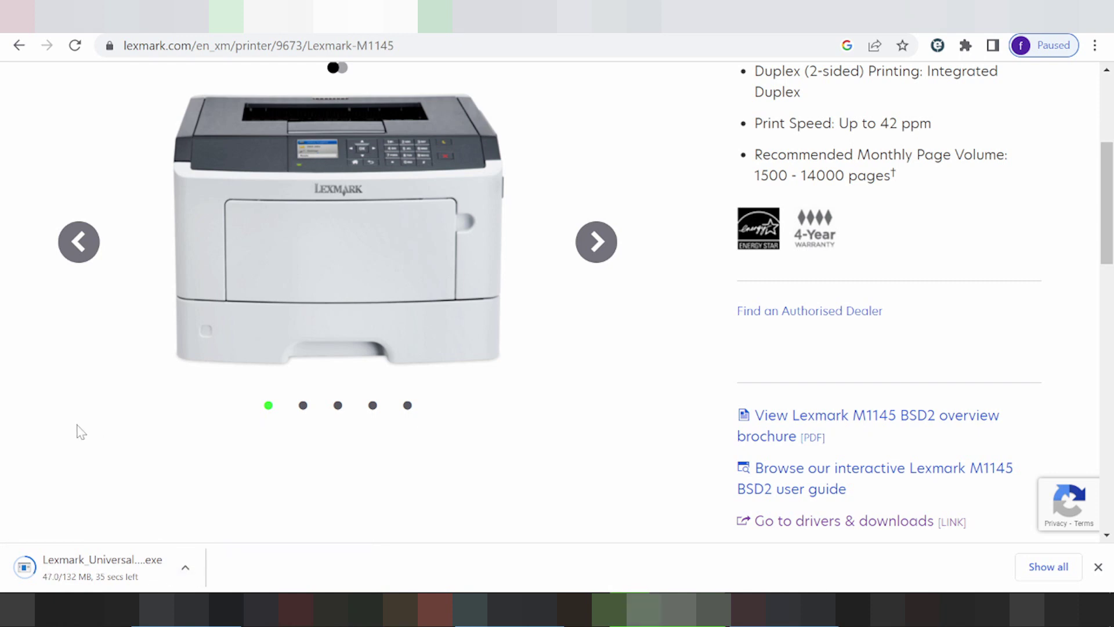